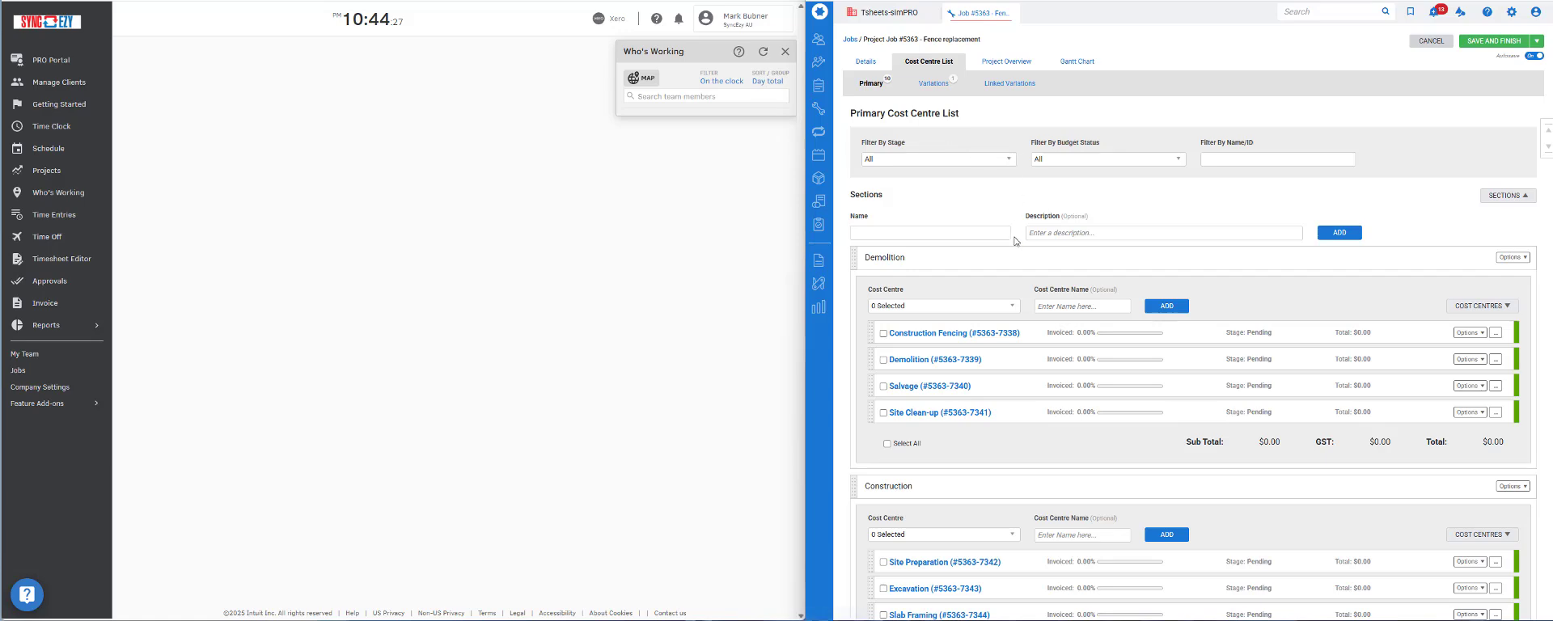
- Review the Fence replacement job's primary cost centre sections and its variations cost centre list
{"action": "scroll", "coordinate": [1094, 249], "scroll_direction": "down", "scroll_amount": 3}
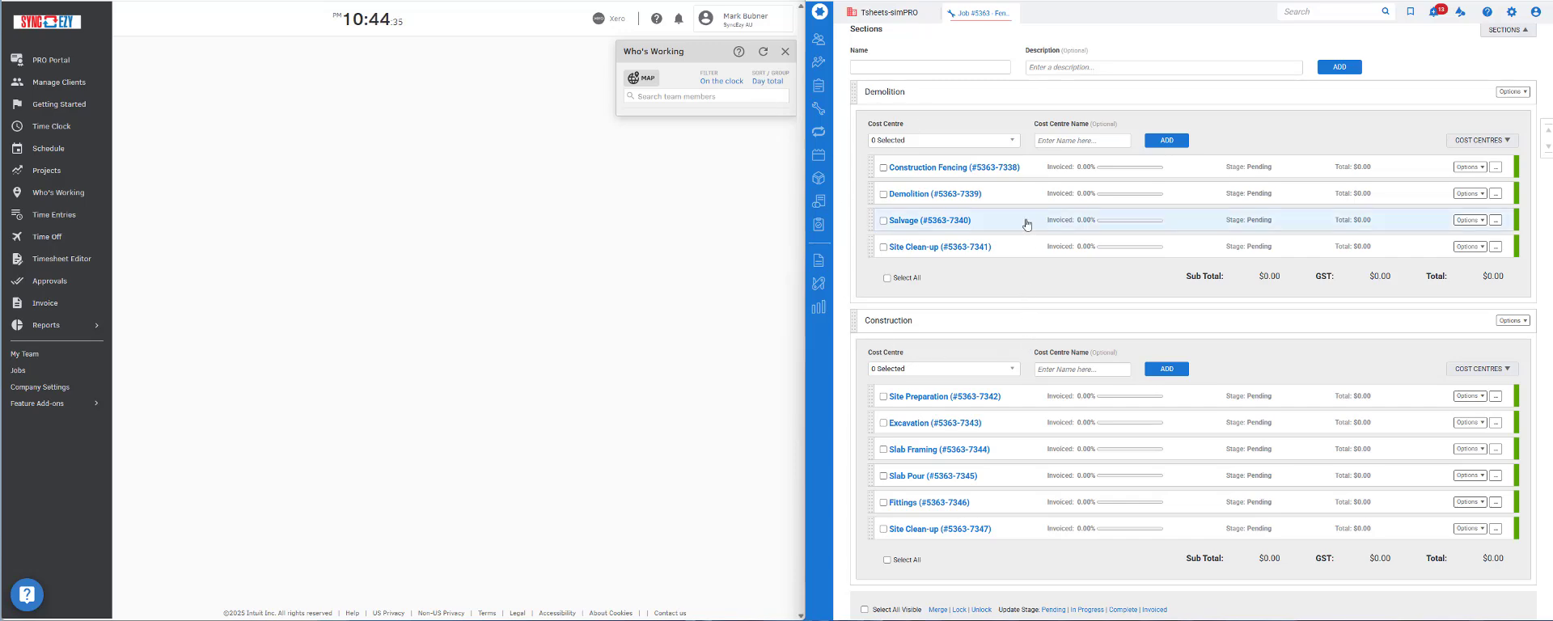
{"action": "scroll", "coordinate": [1029, 249], "scroll_direction": "up", "scroll_amount": 3}
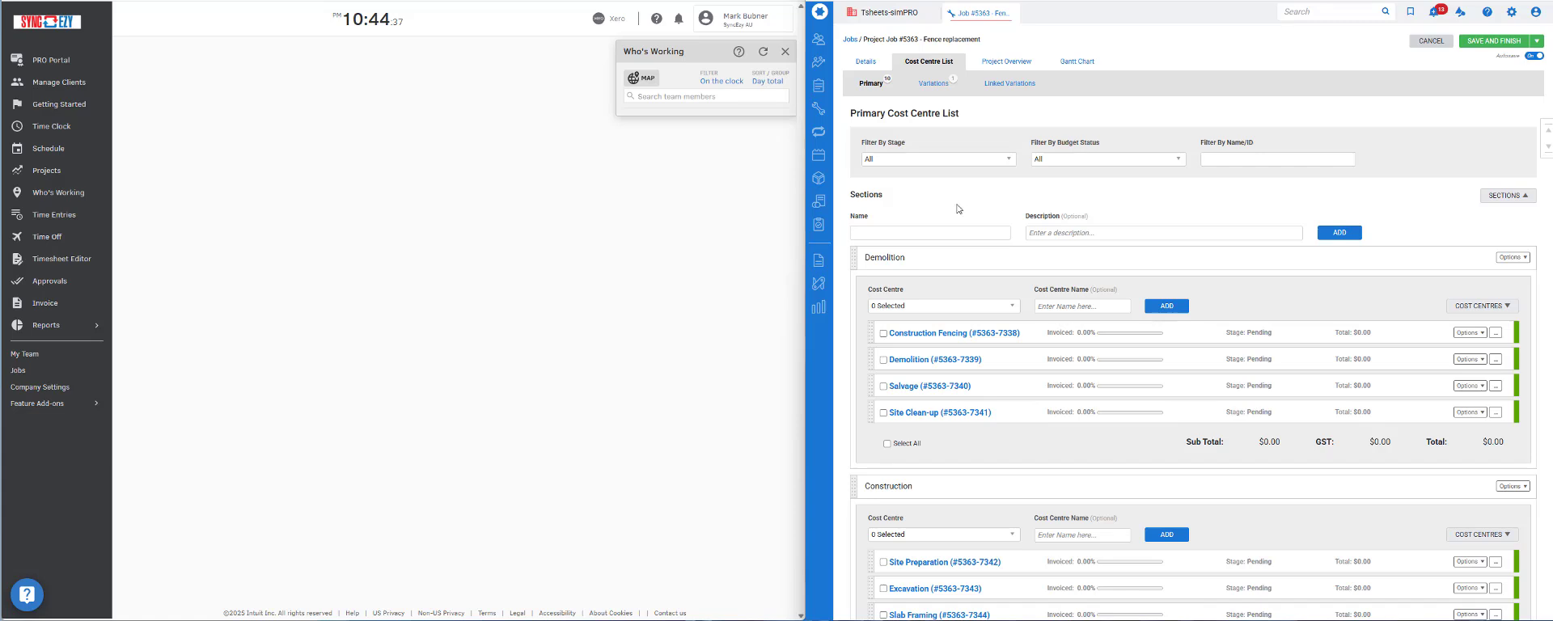
{"action": "left_click", "coordinate": [934, 85]}
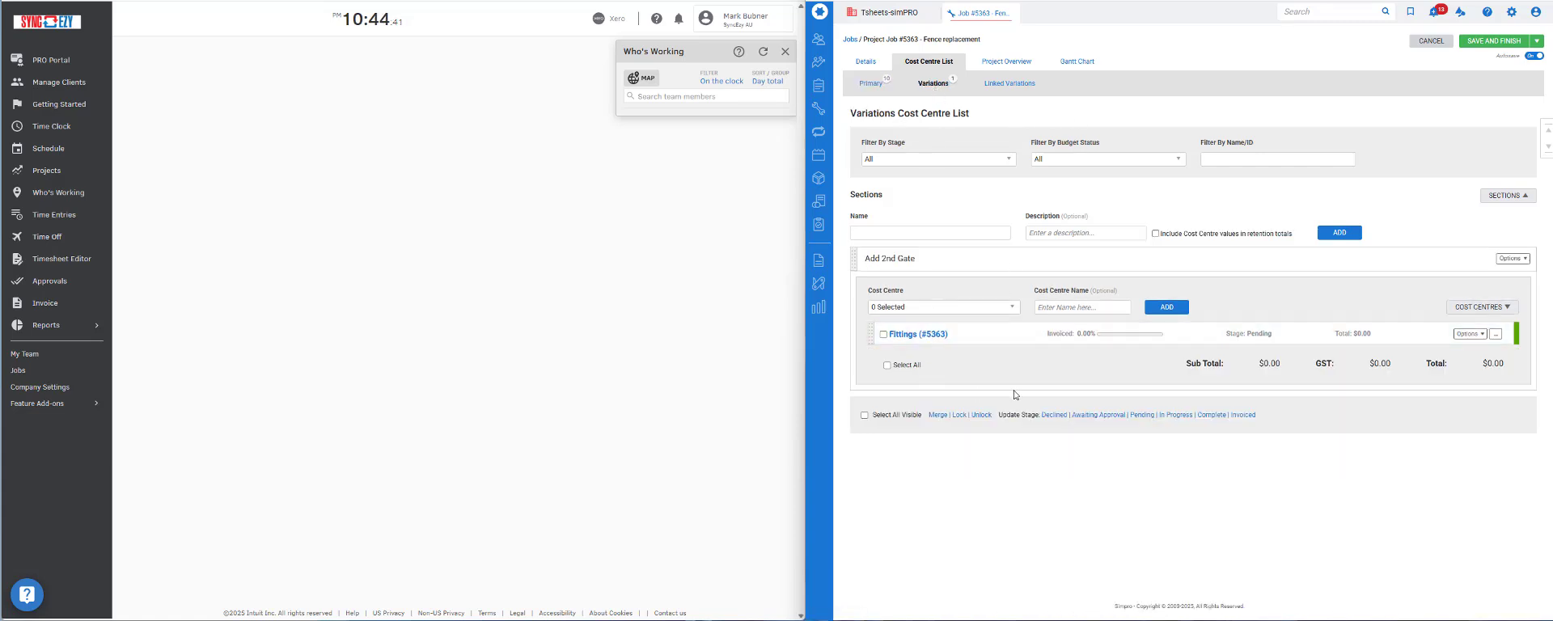
- Open the Fence replacement job's settings and examine the available job statuses, including the Tsheets update, unarchive and archive options
{"action": "left_click", "coordinate": [862, 62]}
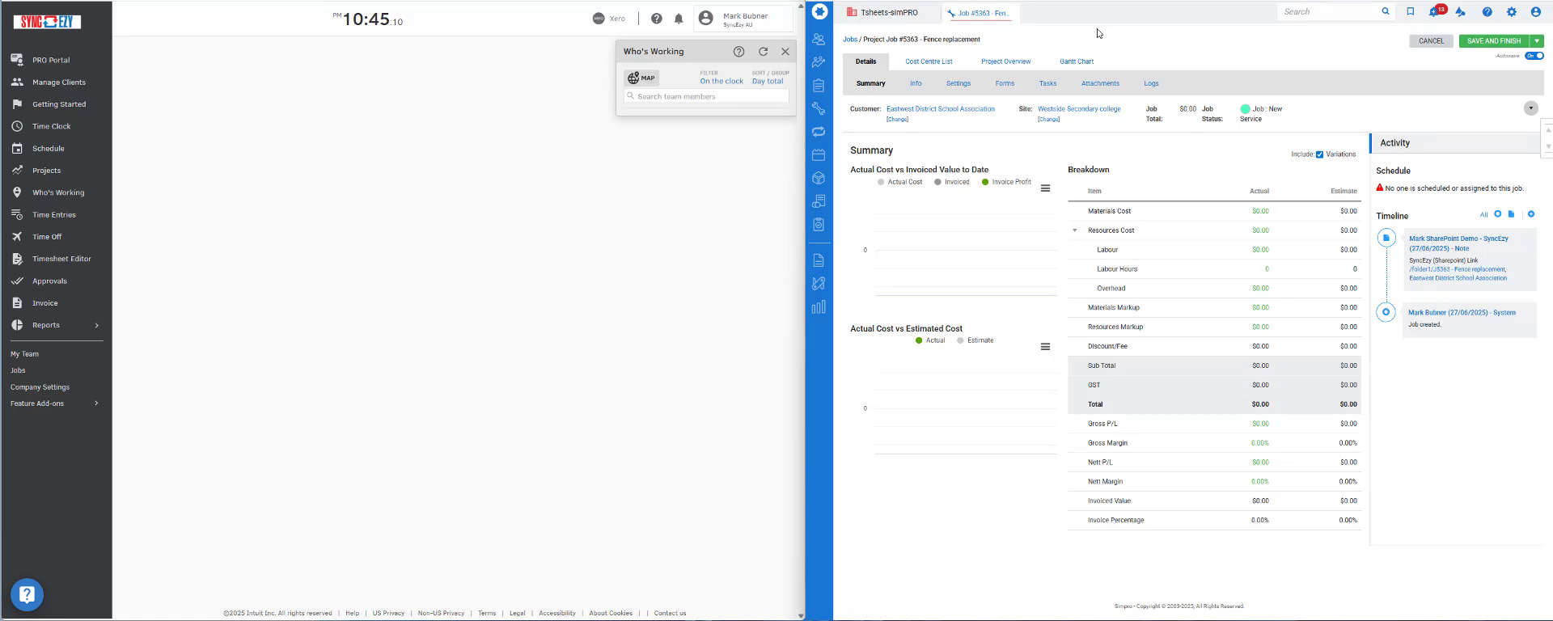
{"action": "left_click", "coordinate": [959, 84]}
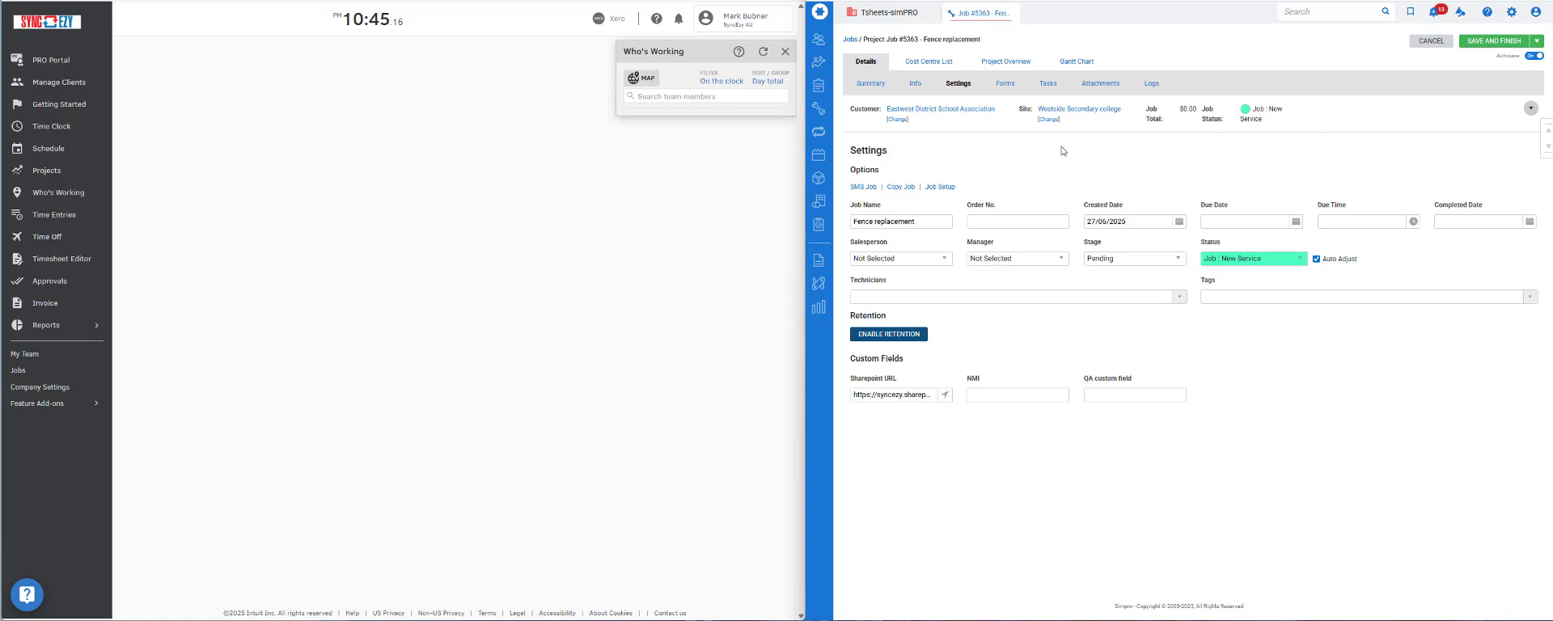
{"action": "left_click", "coordinate": [1301, 264]}
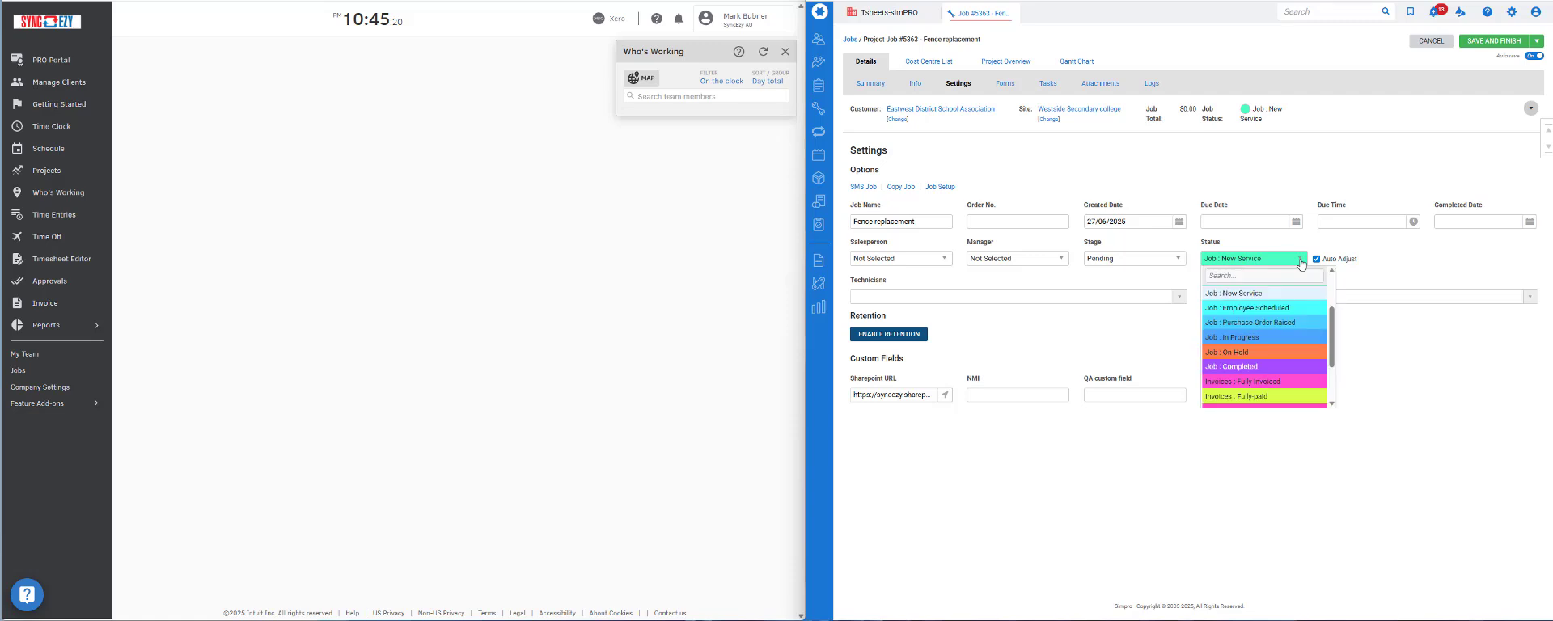
{"action": "scroll", "coordinate": [1304, 347], "scroll_direction": "down", "scroll_amount": 3}
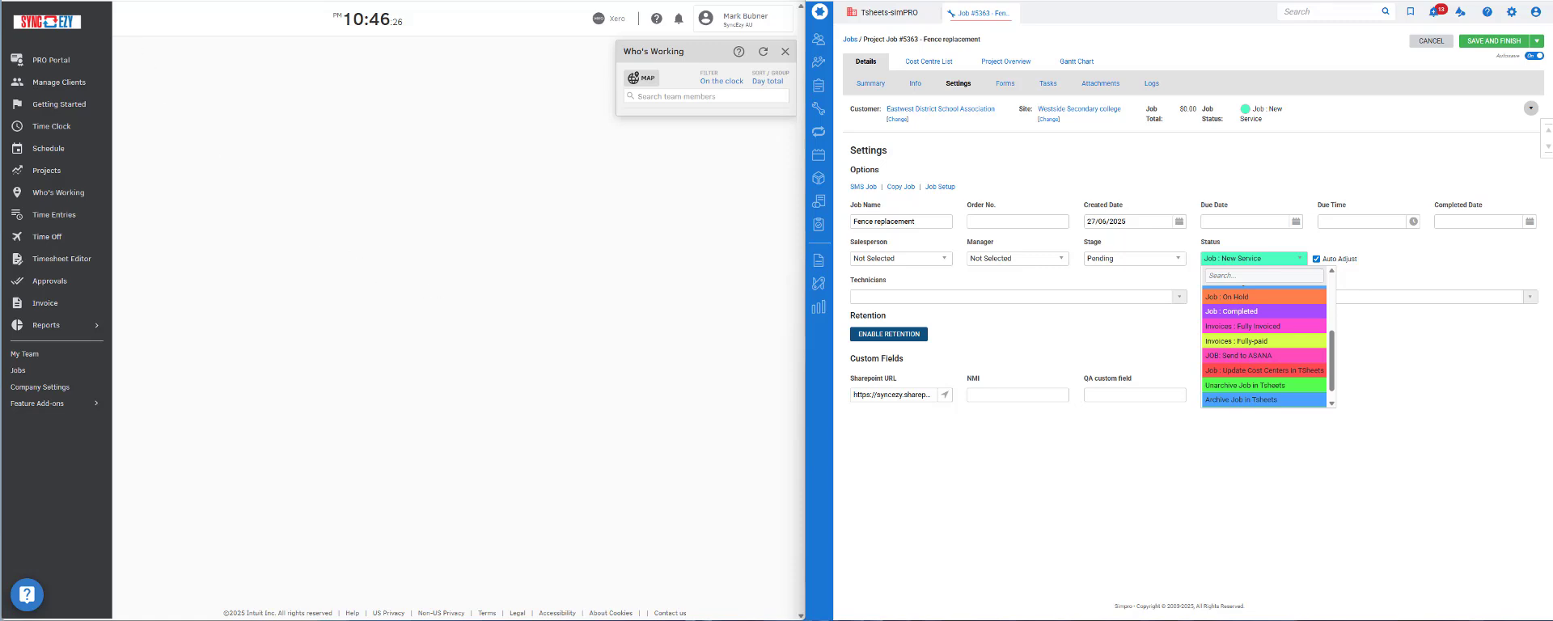
- Switch to the SyncEzy Integration Portal and update job J5363's changes to Quickbooks Workforce
{"action": "left_click", "coordinate": [81, 0]}
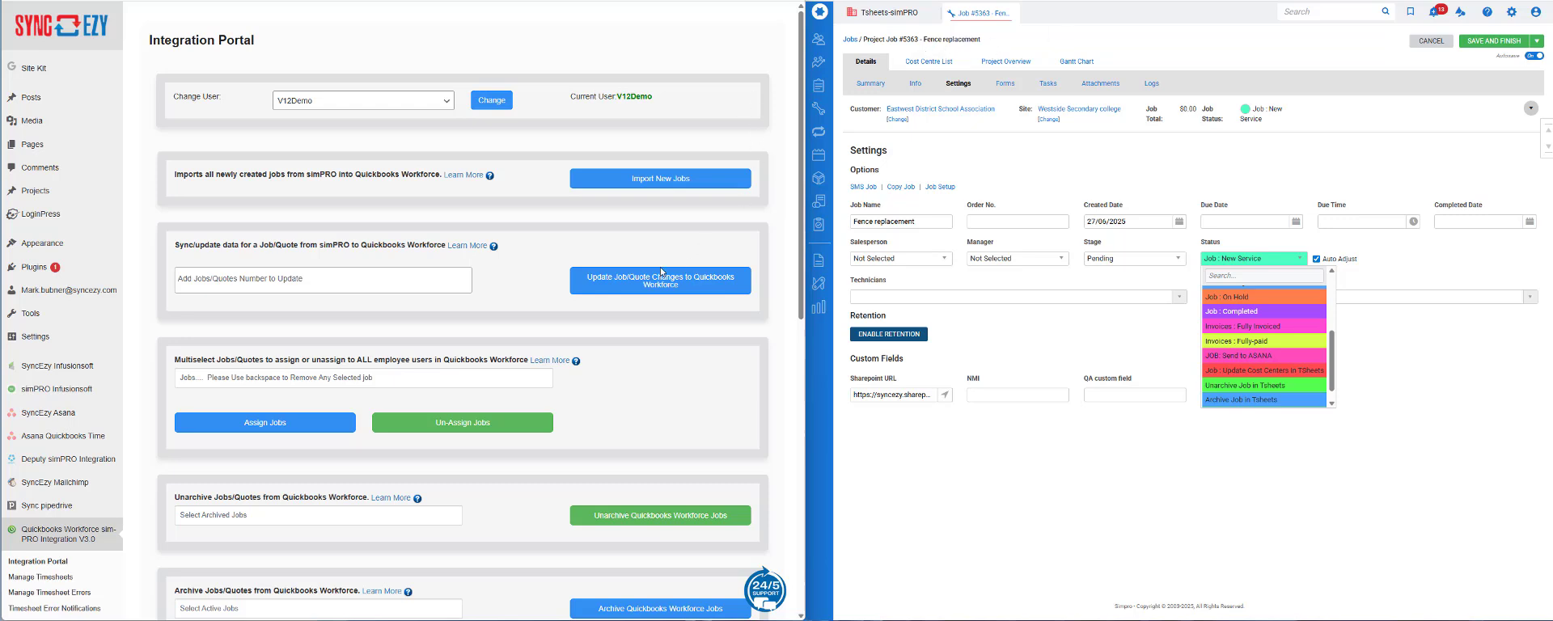
{"action": "left_click", "coordinate": [213, 279]}
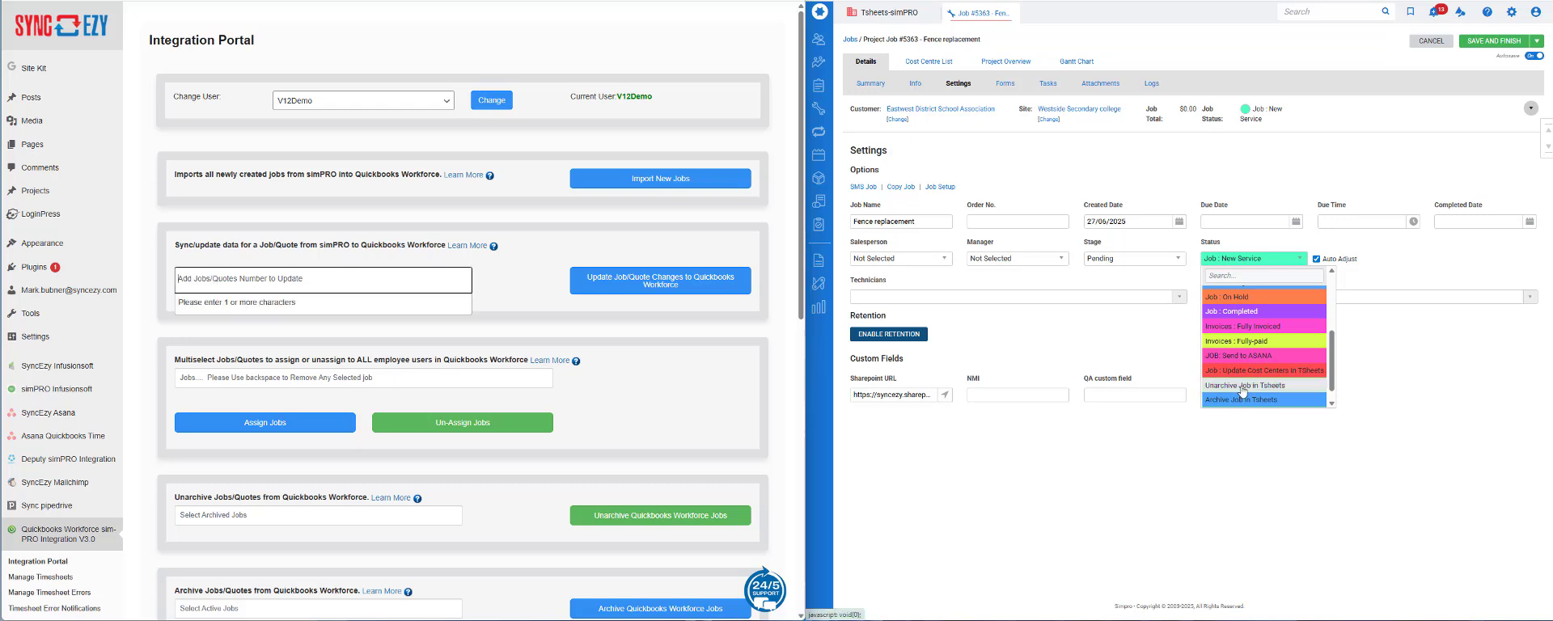
{"action": "type", "text": "5363"}
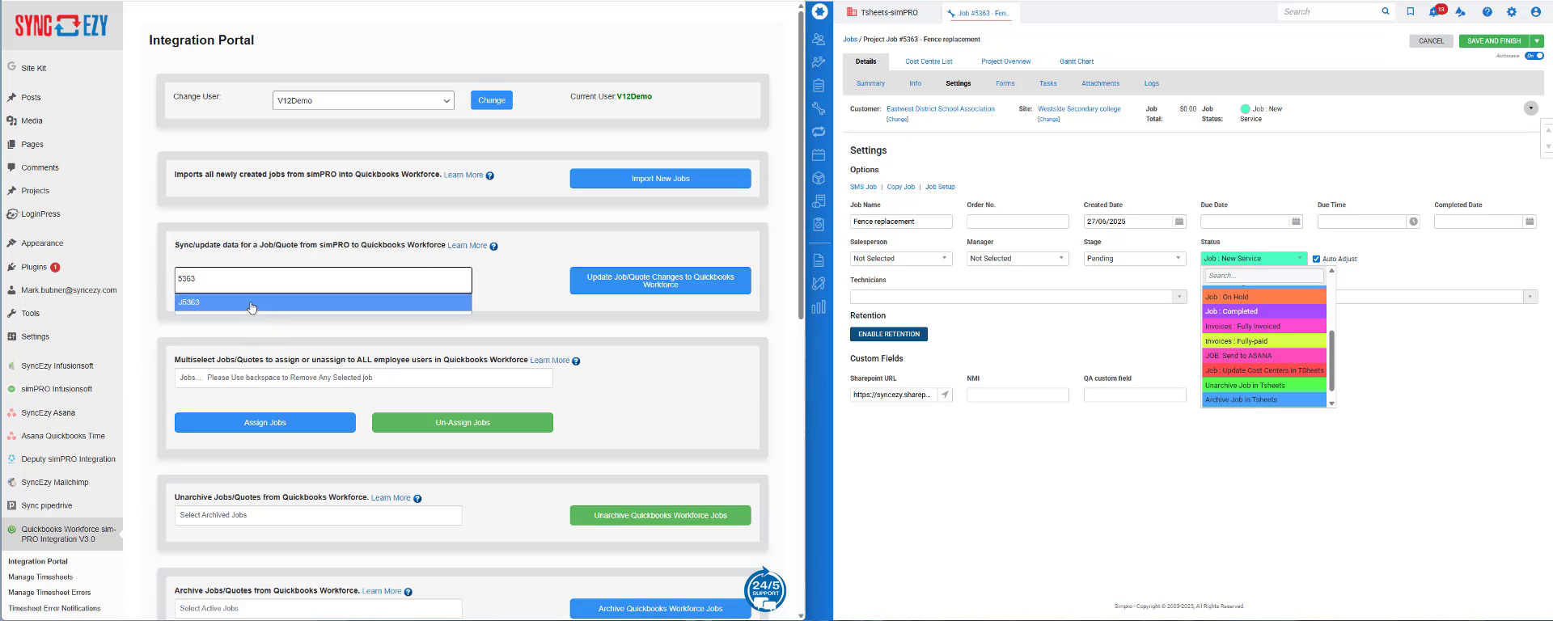
{"action": "left_click", "coordinate": [255, 308]}
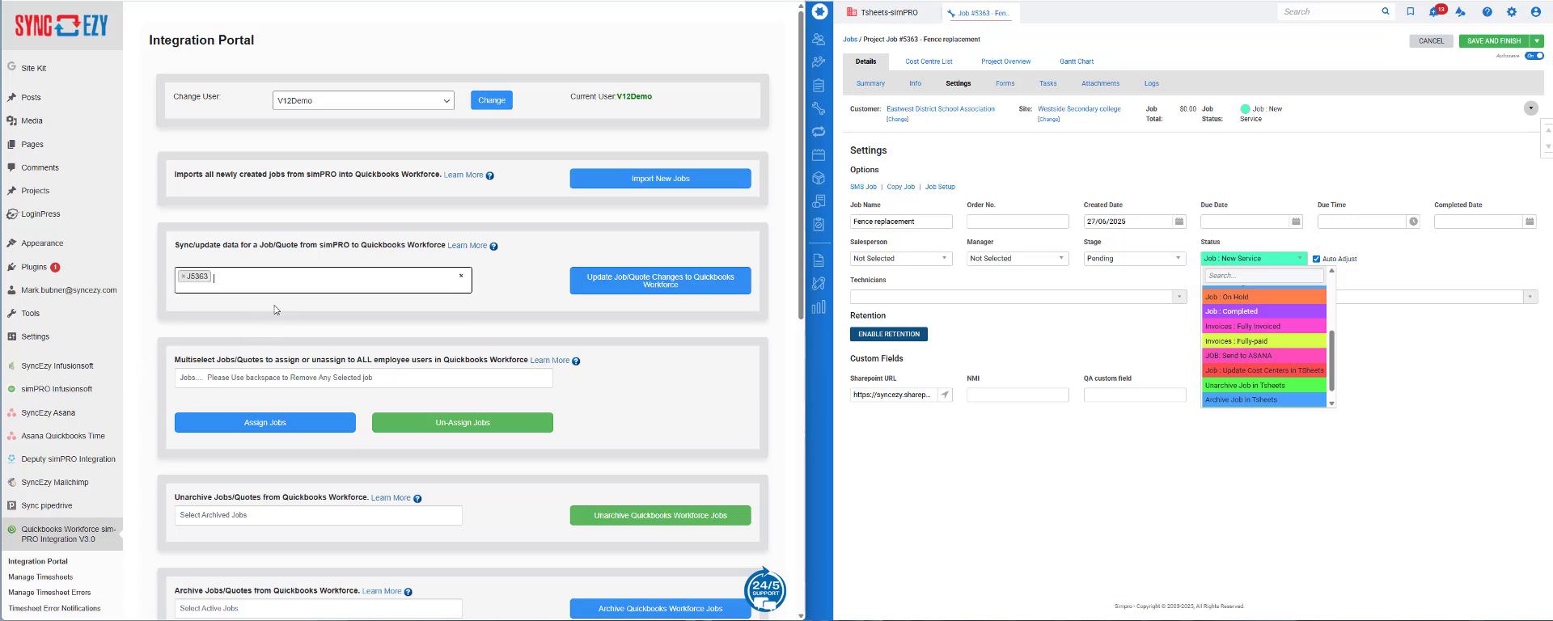
{"action": "left_click", "coordinate": [631, 286]}
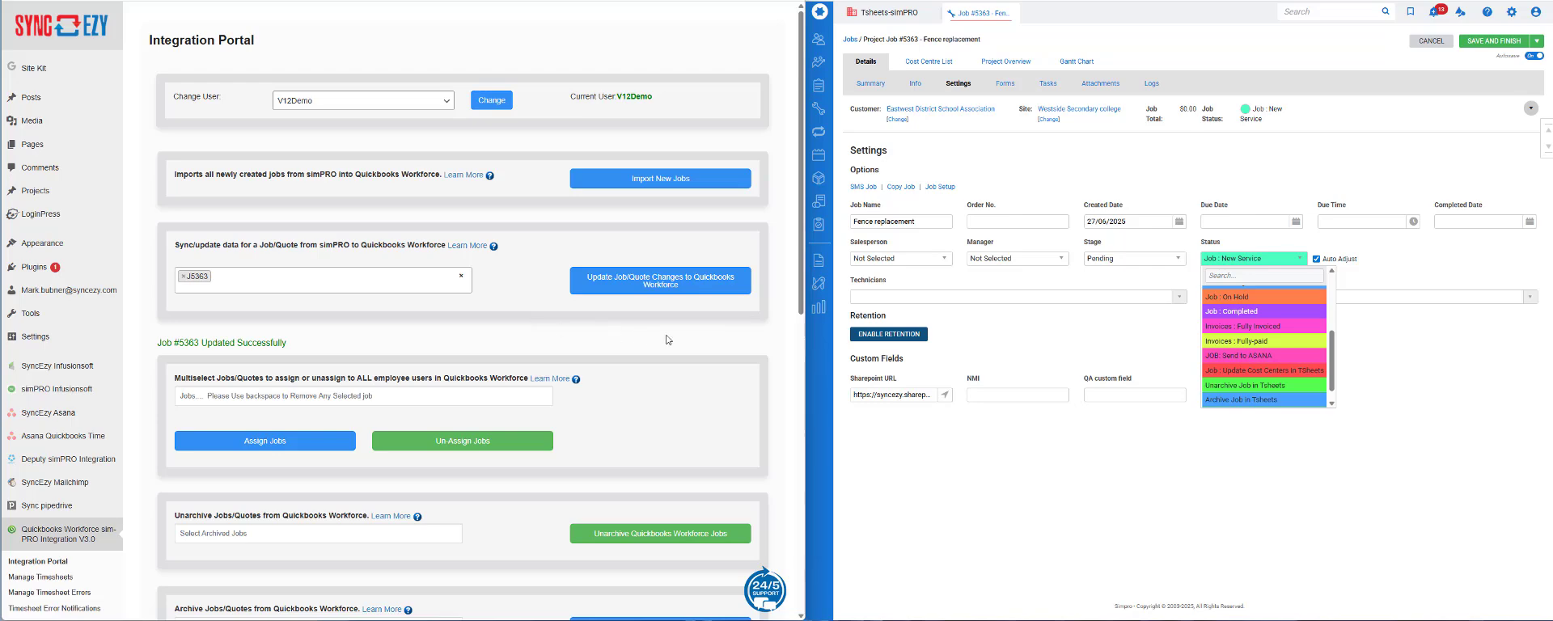
{"action": "scroll", "coordinate": [743, 347], "scroll_direction": "down", "scroll_amount": 2}
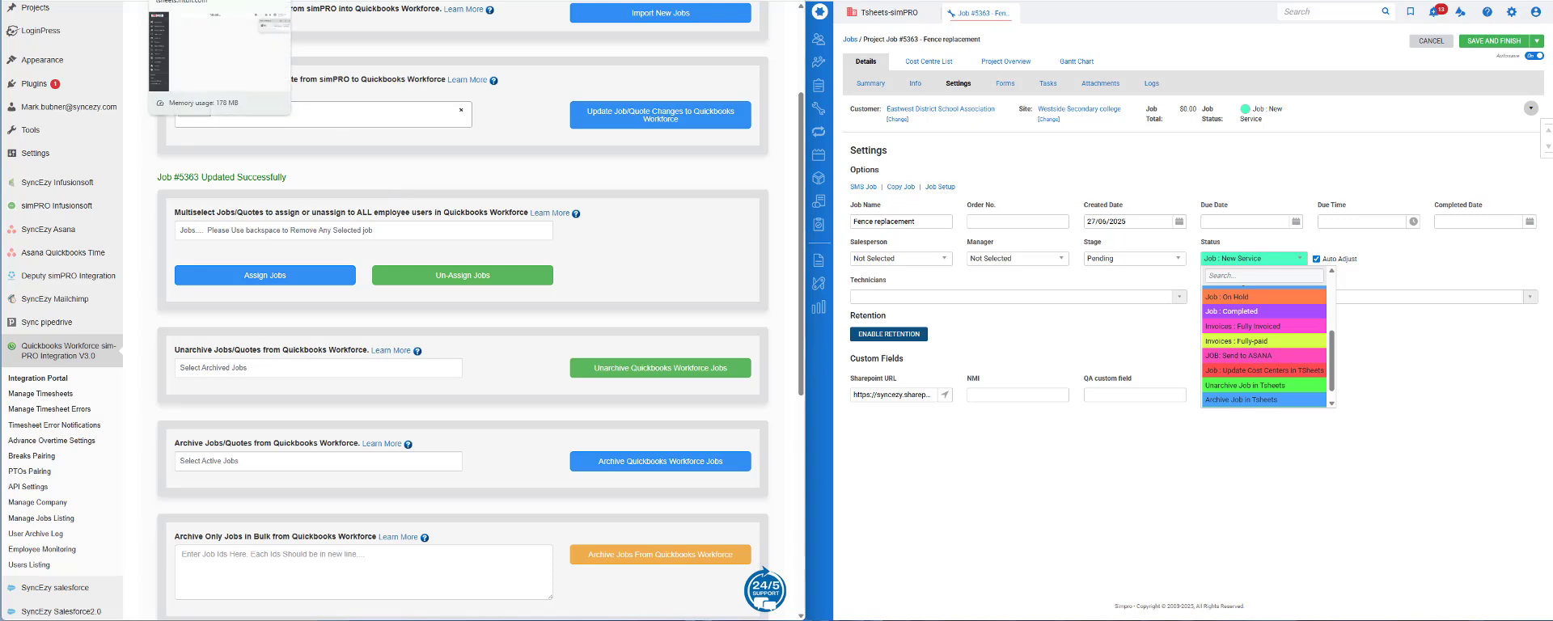
- Switch to Quickbooks Workforce and browse its jobs list to the entries around J11511
{"action": "left_click", "coordinate": [194, 0]}
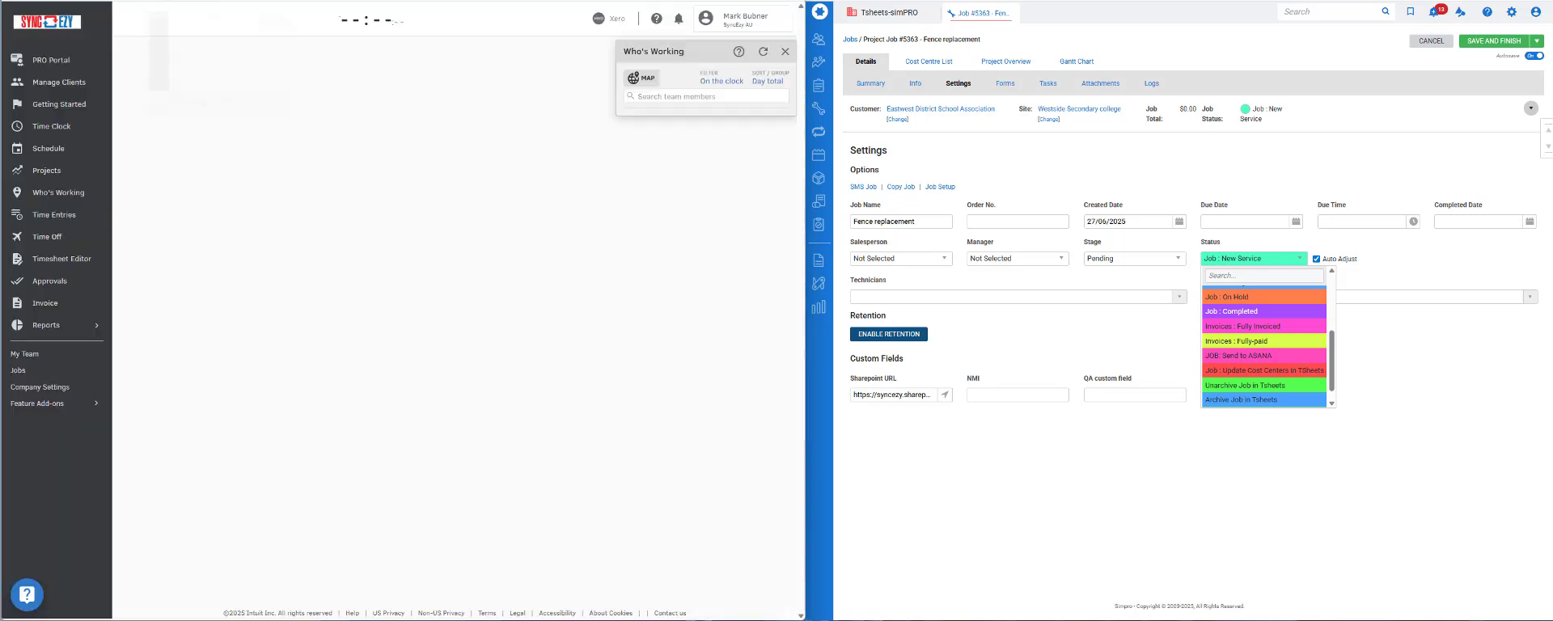
{"action": "left_click", "coordinate": [41, 373]}
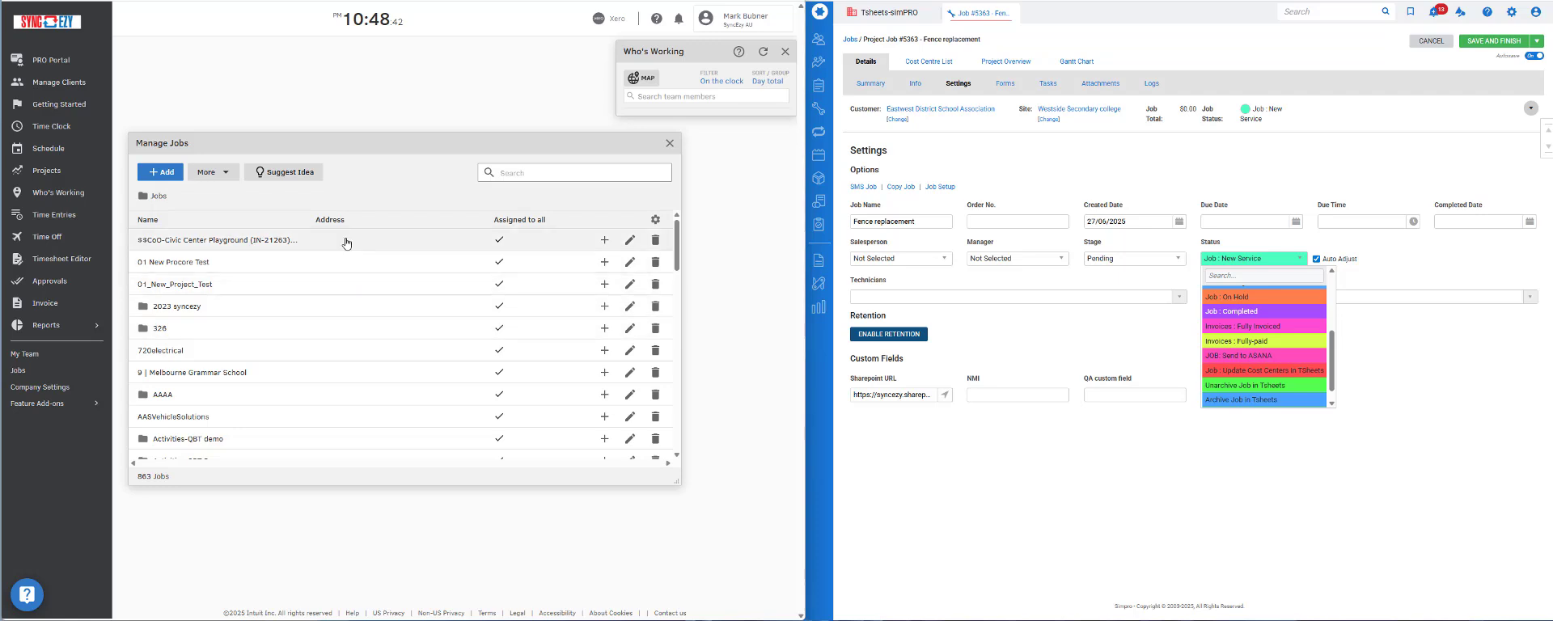
{"action": "scroll", "coordinate": [345, 430], "scroll_direction": "down", "scroll_amount": 10}
{"action": "scroll", "coordinate": [345, 430], "scroll_direction": "down", "scroll_amount": 10}
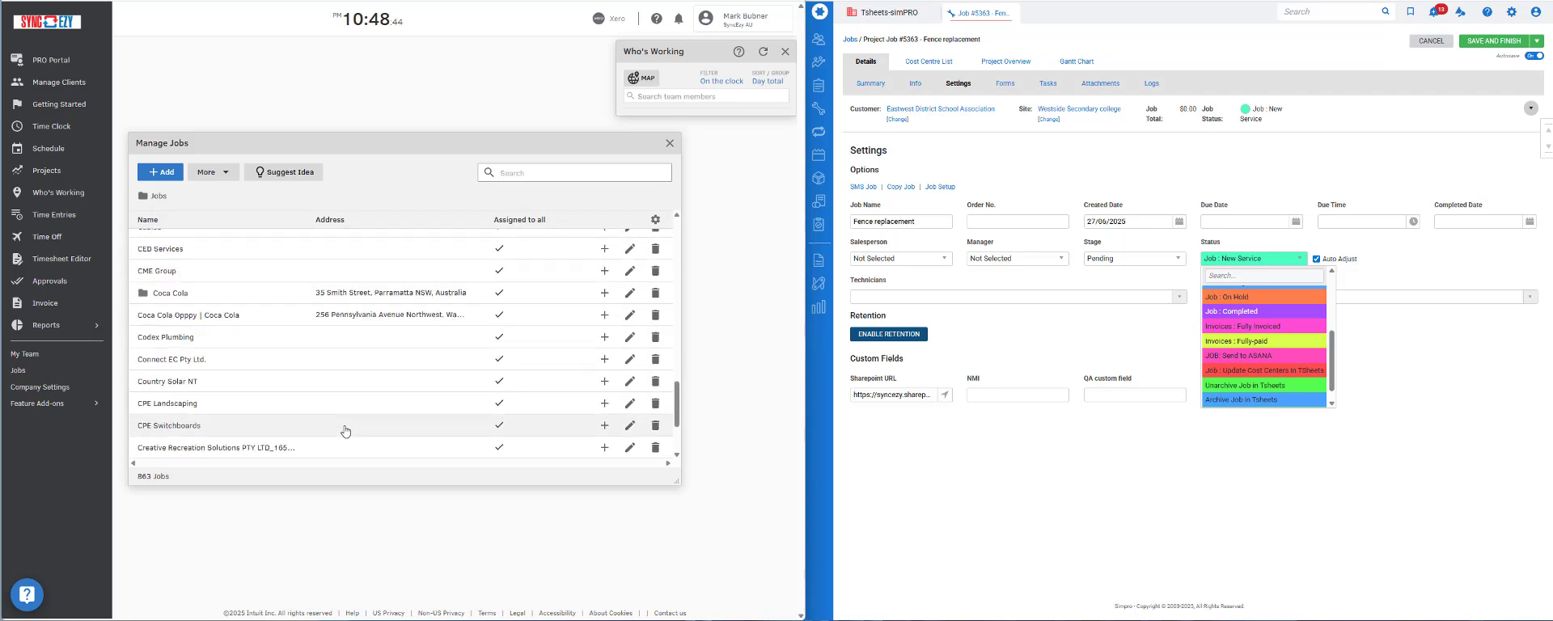
{"action": "scroll", "coordinate": [344, 425], "scroll_direction": "down", "scroll_amount": 10}
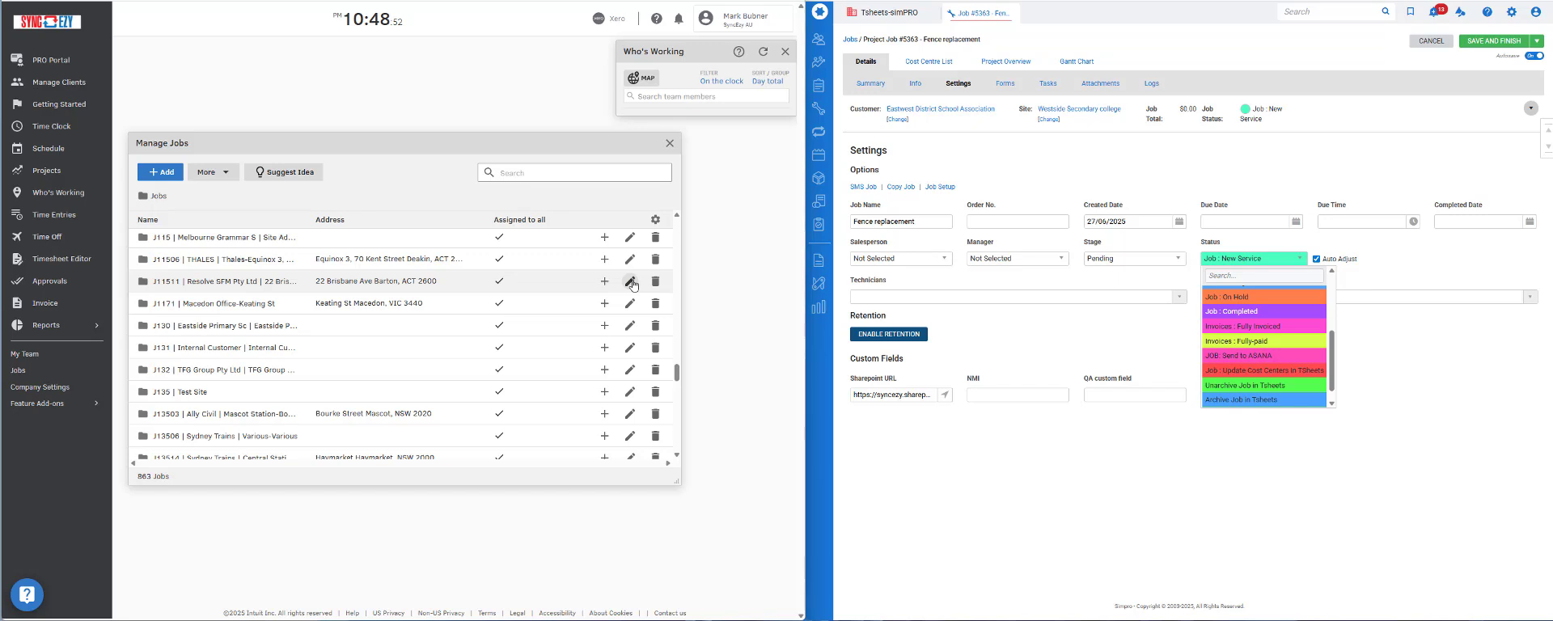
- Edit job J11511, turn off assignment to all team members and inspect the Brisbane group among the assignable groups
{"action": "left_click", "coordinate": [630, 281]}
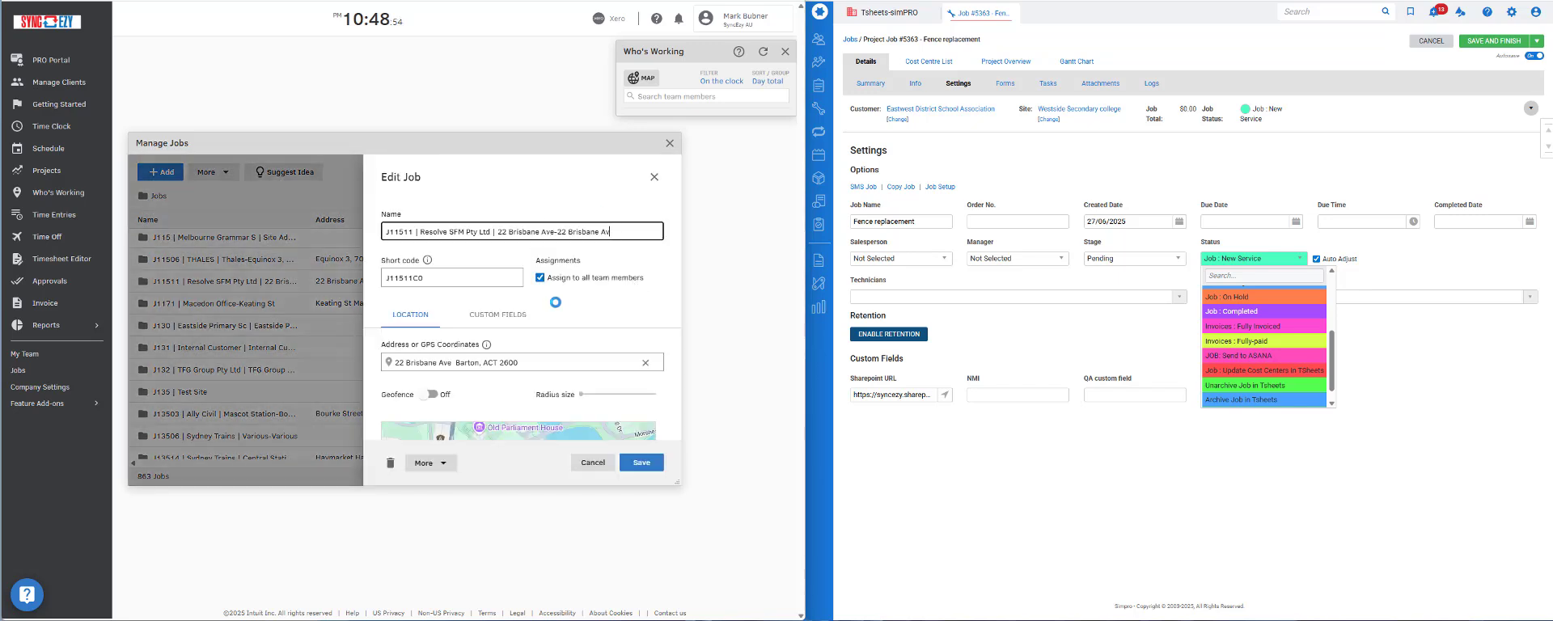
{"action": "left_click", "coordinate": [540, 277]}
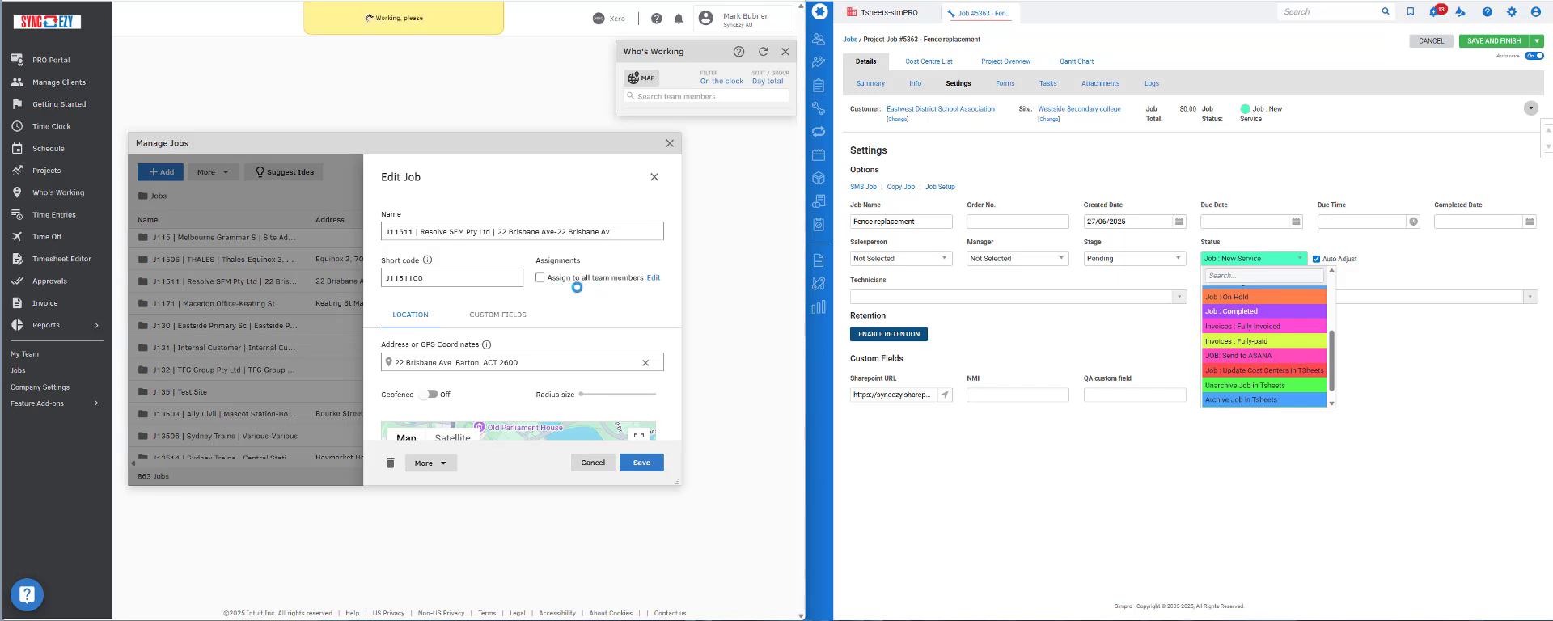
{"action": "left_click", "coordinate": [653, 278]}
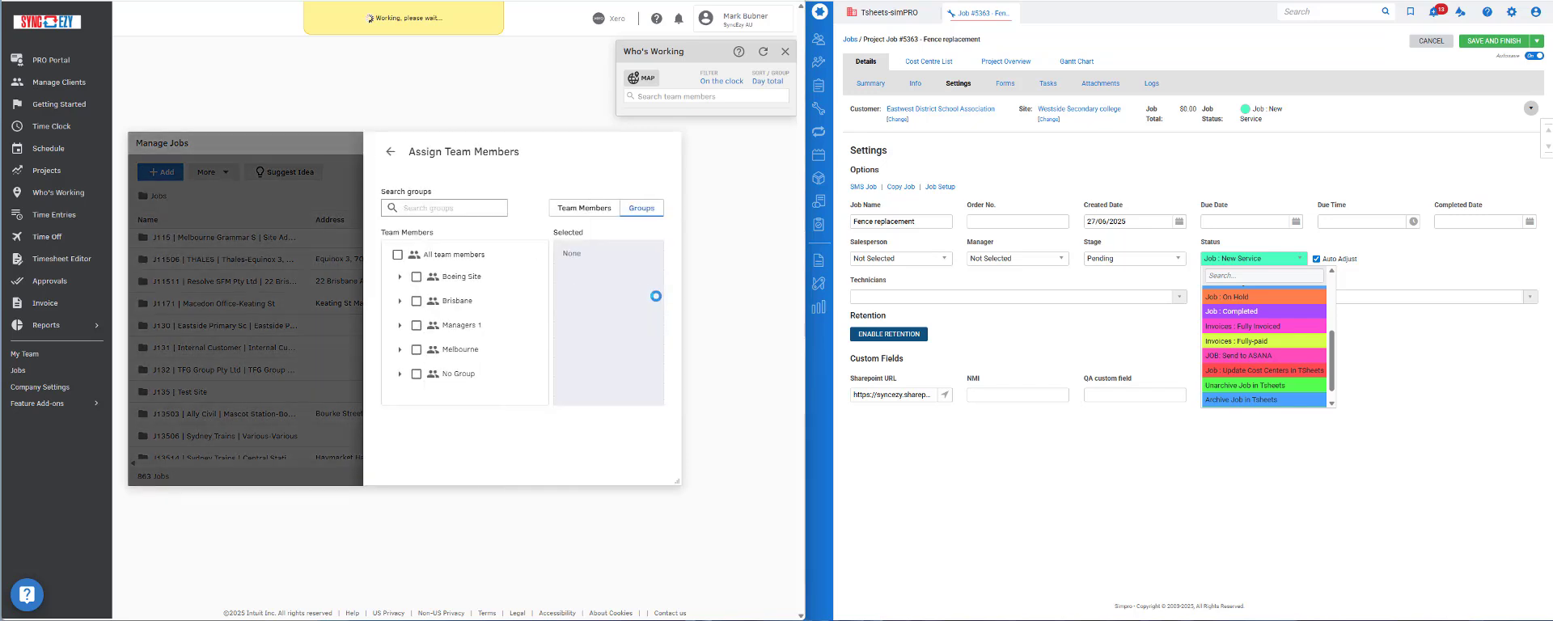
{"action": "left_click", "coordinate": [400, 301]}
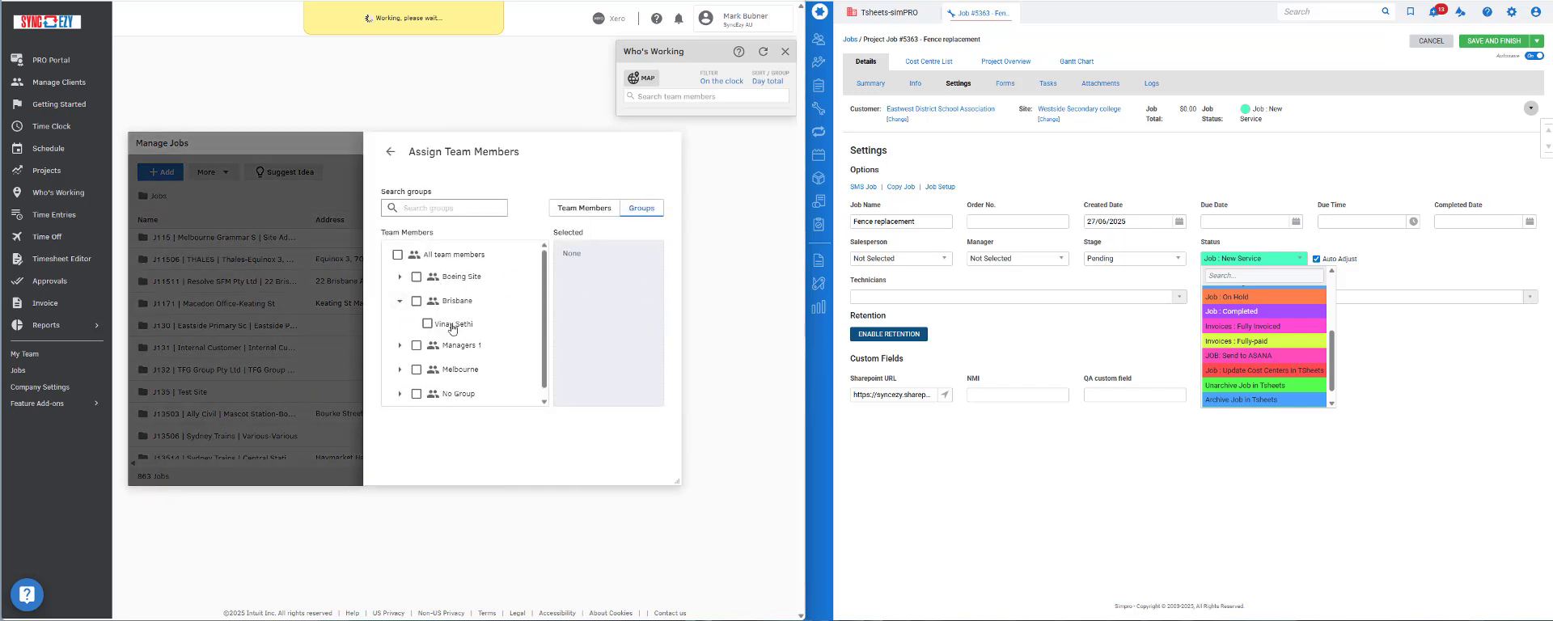
{"action": "left_click", "coordinate": [400, 301]}
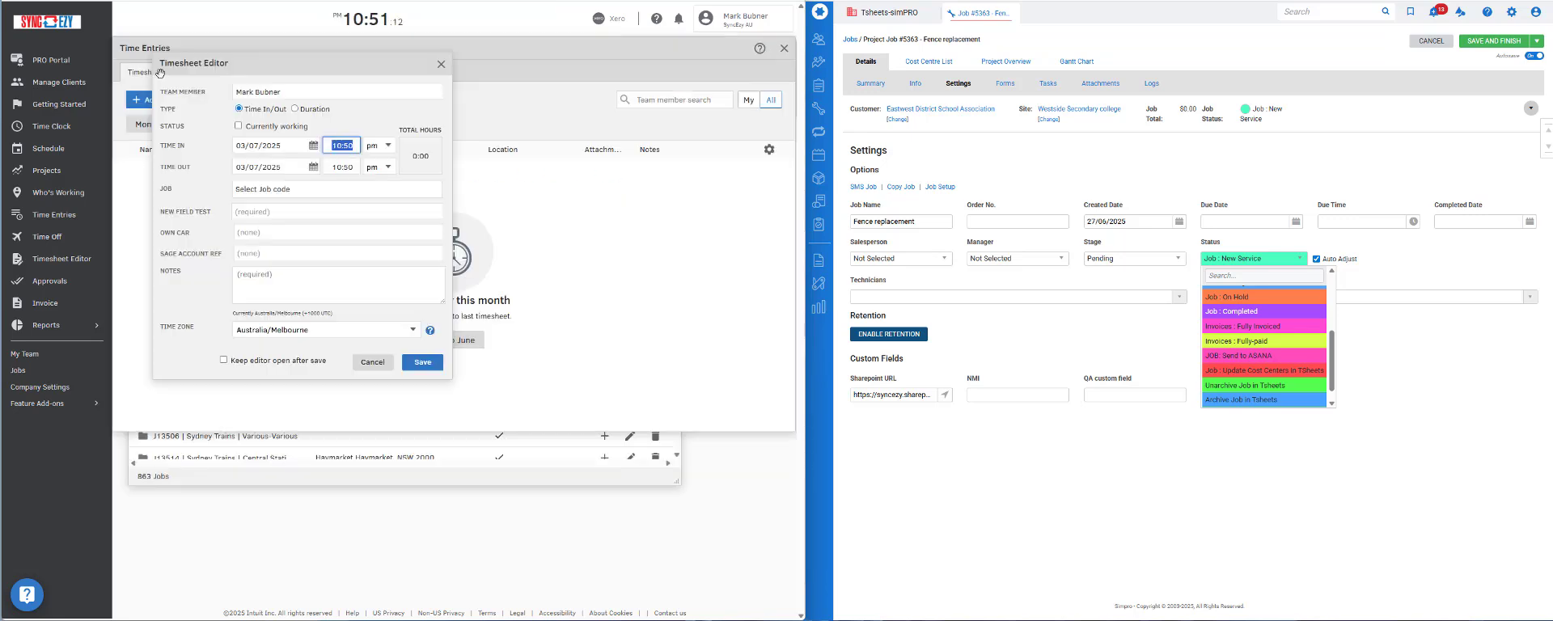
- Search for job 5363 in the timesheet entry and choose its Site Preparation cost centre under Construction
{"action": "left_click", "coordinate": [261, 192]}
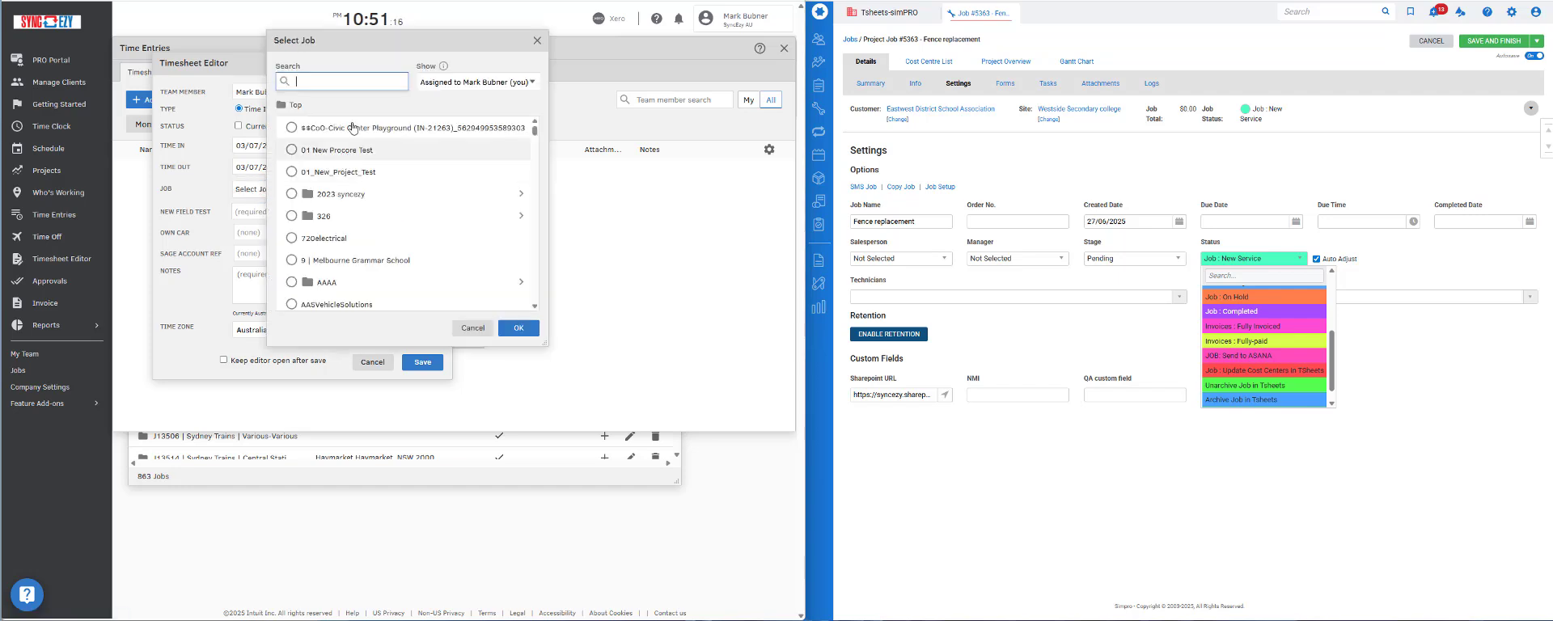
{"action": "type", "text": "5363"}
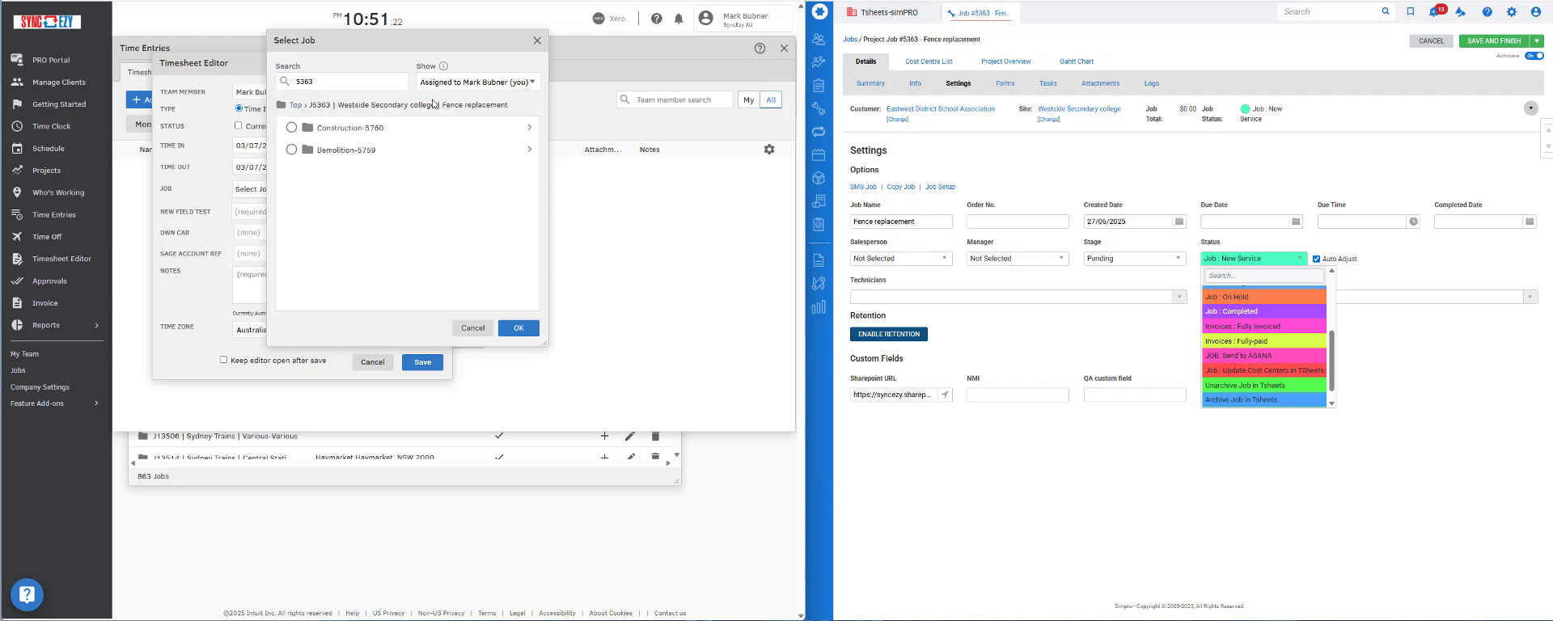
{"action": "left_click", "coordinate": [364, 131]}
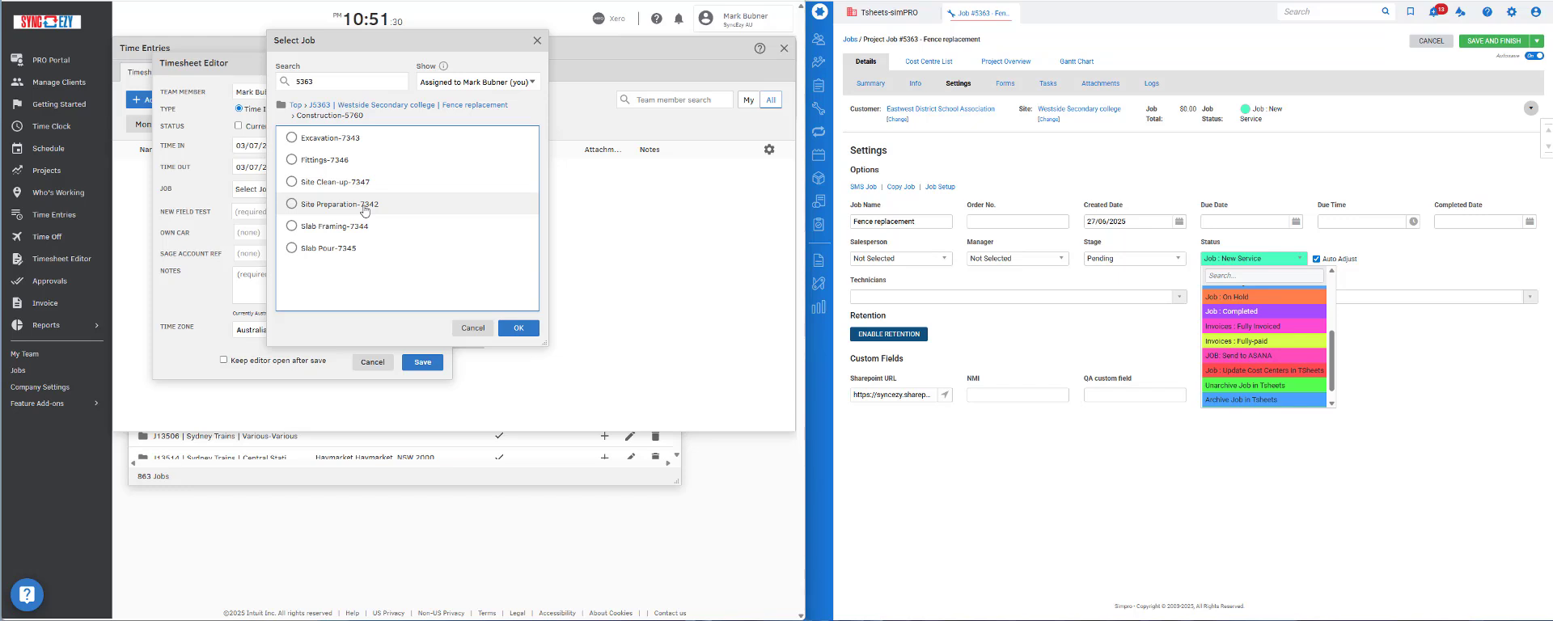
{"action": "double_click", "coordinate": [364, 204]}
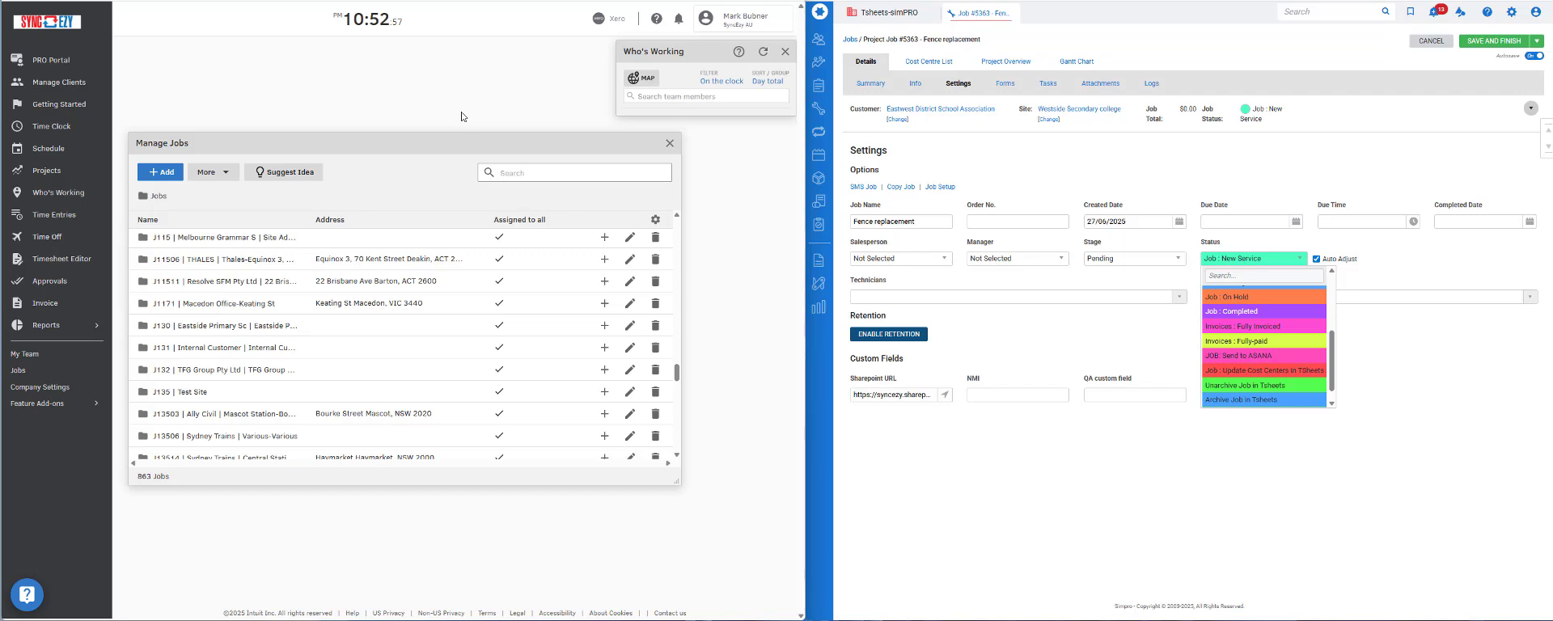
- Return to the SyncEzy Integration Portal and open the support chat
{"action": "left_click", "coordinate": [462, 118]}
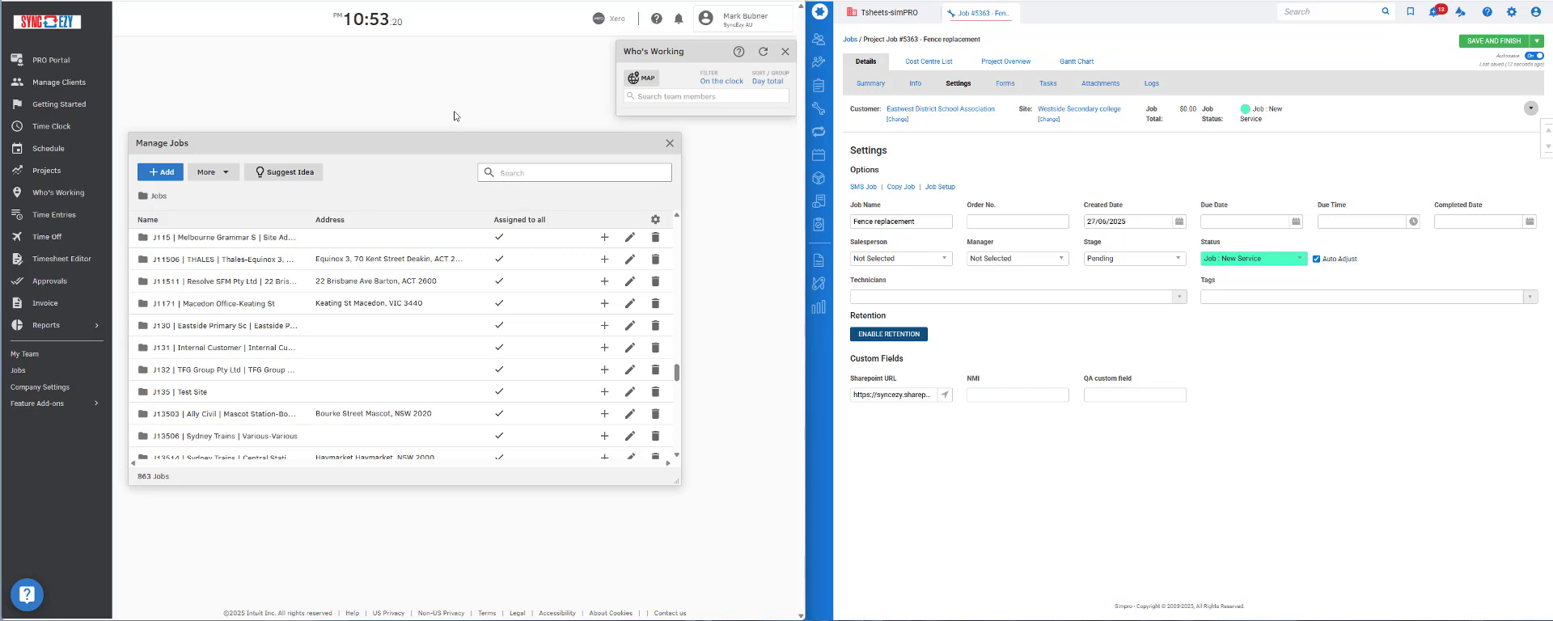
{"action": "left_click", "coordinate": [144, 1]}
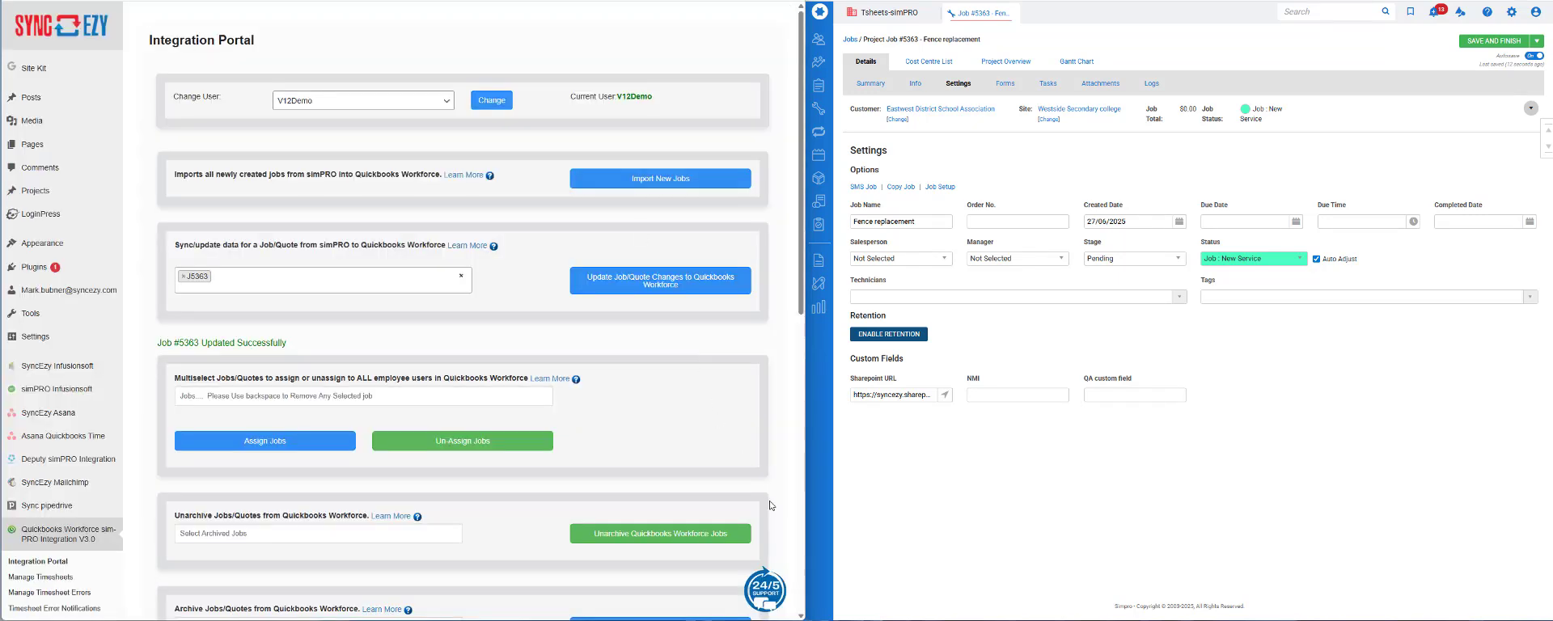
{"action": "left_click", "coordinate": [766, 603]}
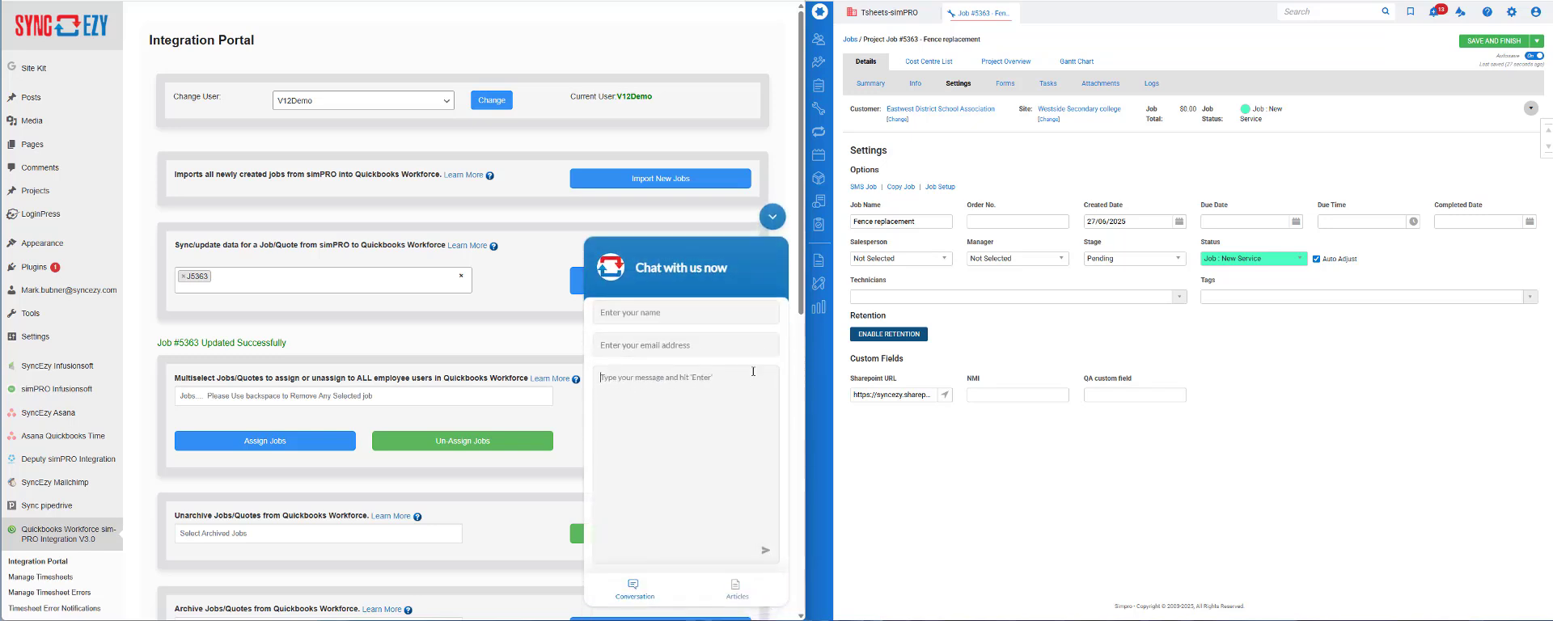